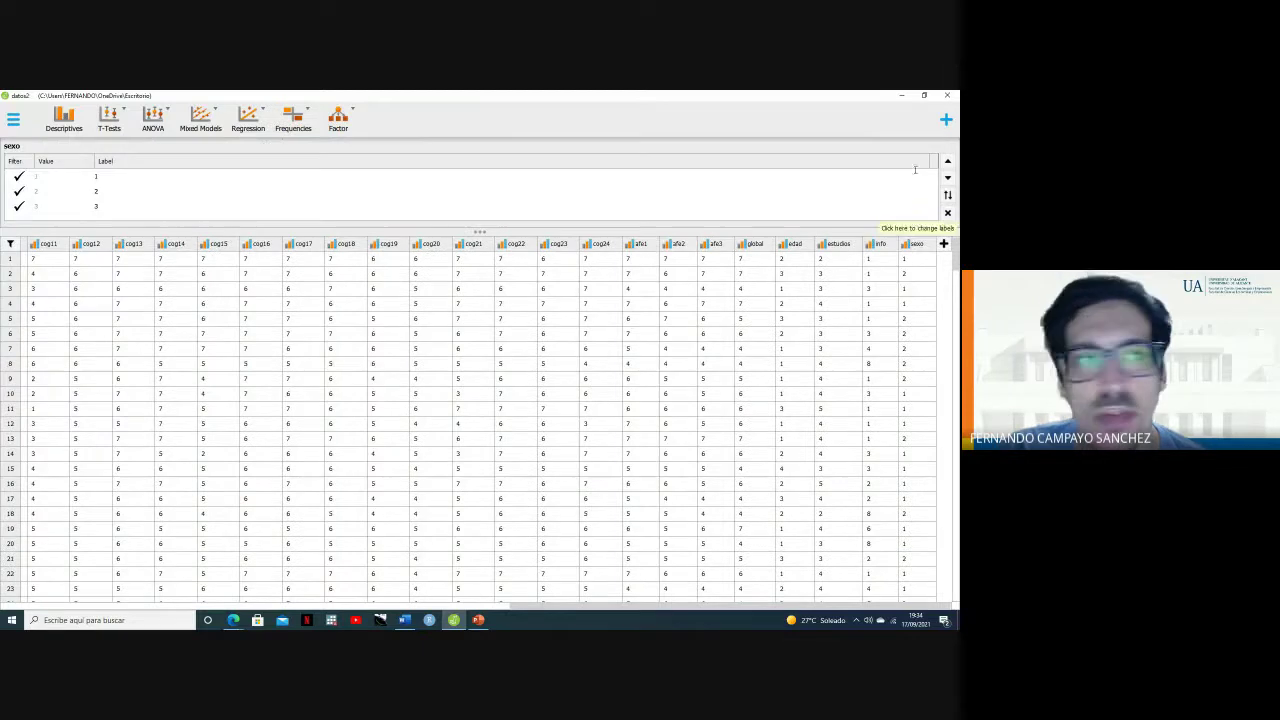
- Change the measurement level of the sexo variable to Nominal
click(905, 244)
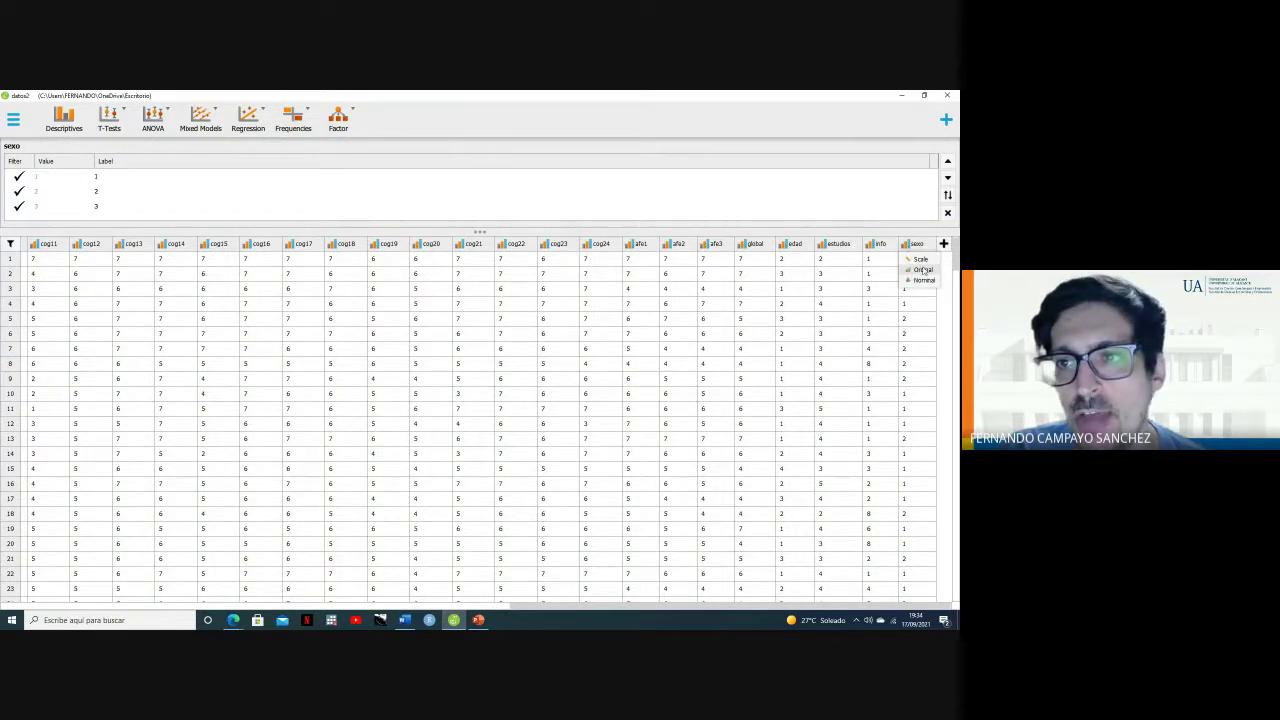
click(920, 279)
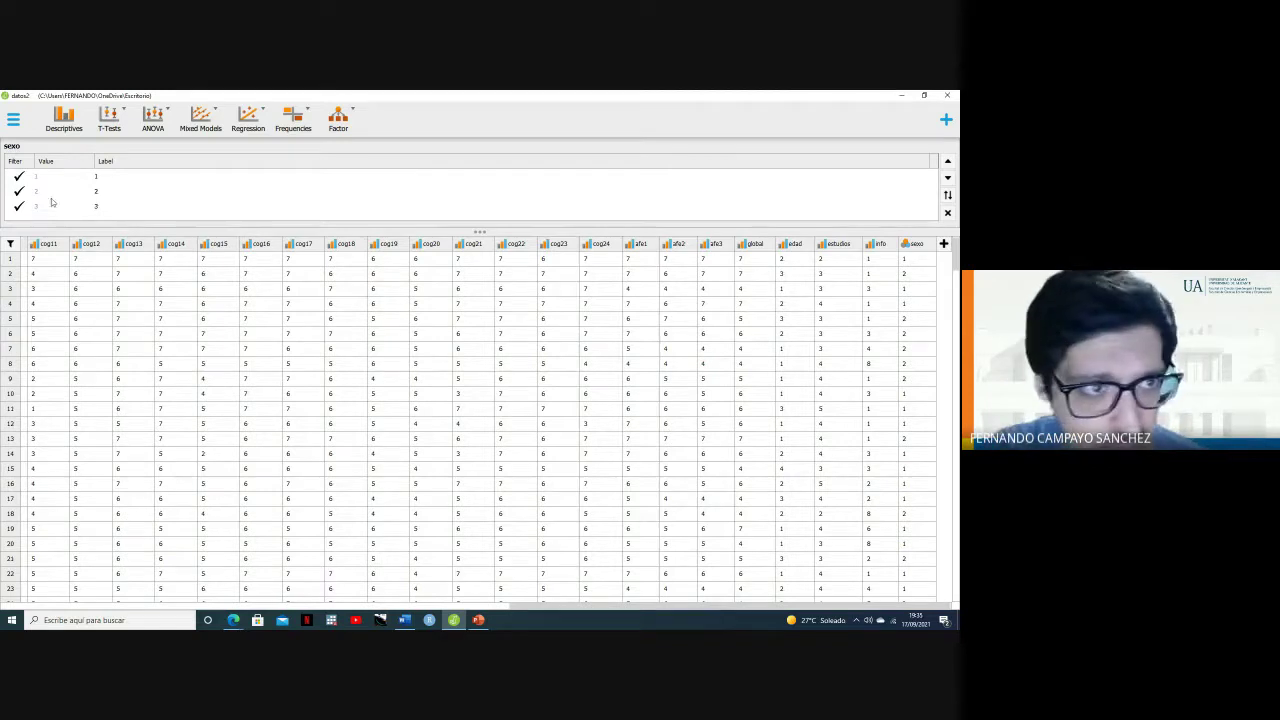
- Filter out the cases with value 3 of the sexo variable and also exclude value 2
click(18, 206)
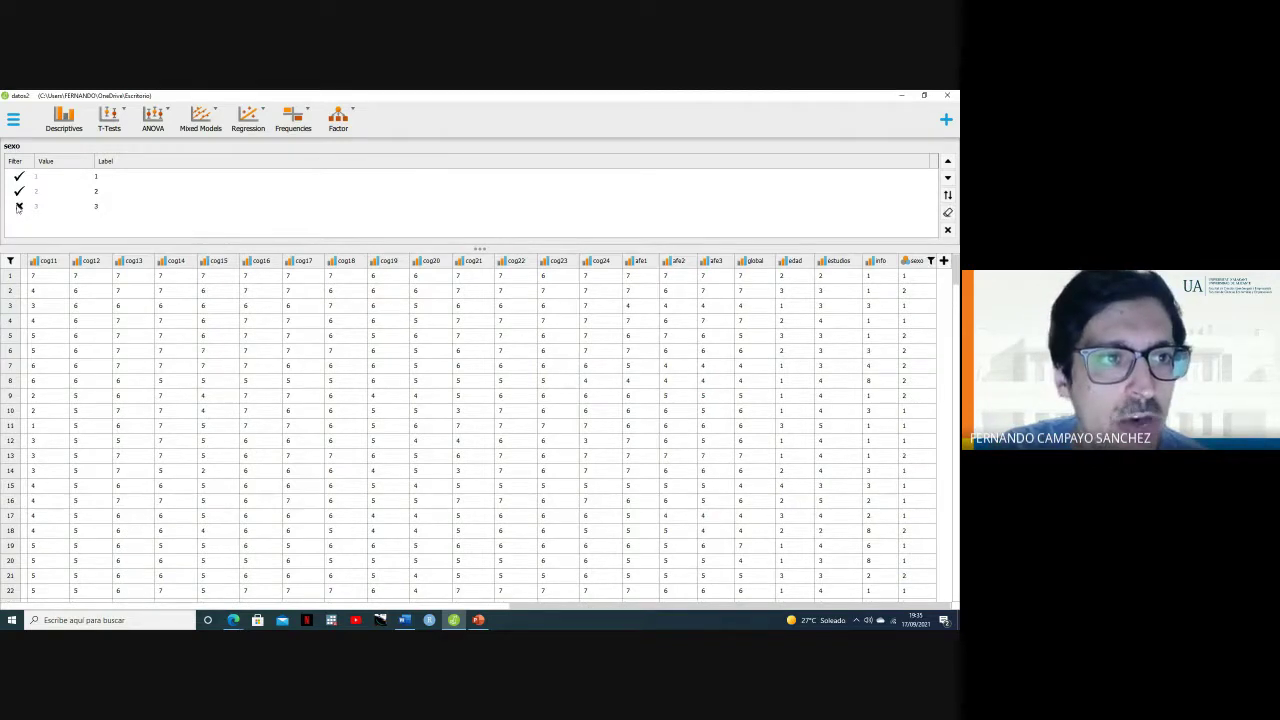
drag(955, 275, 940, 560)
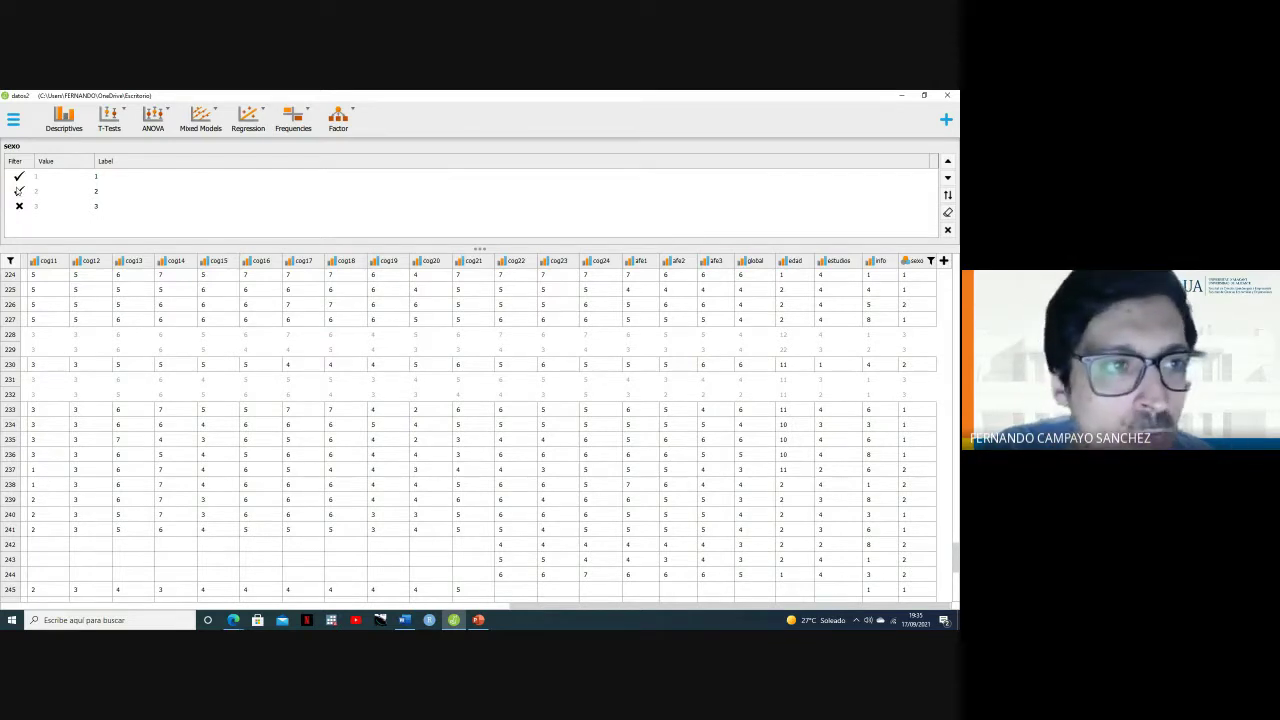
click(19, 191)
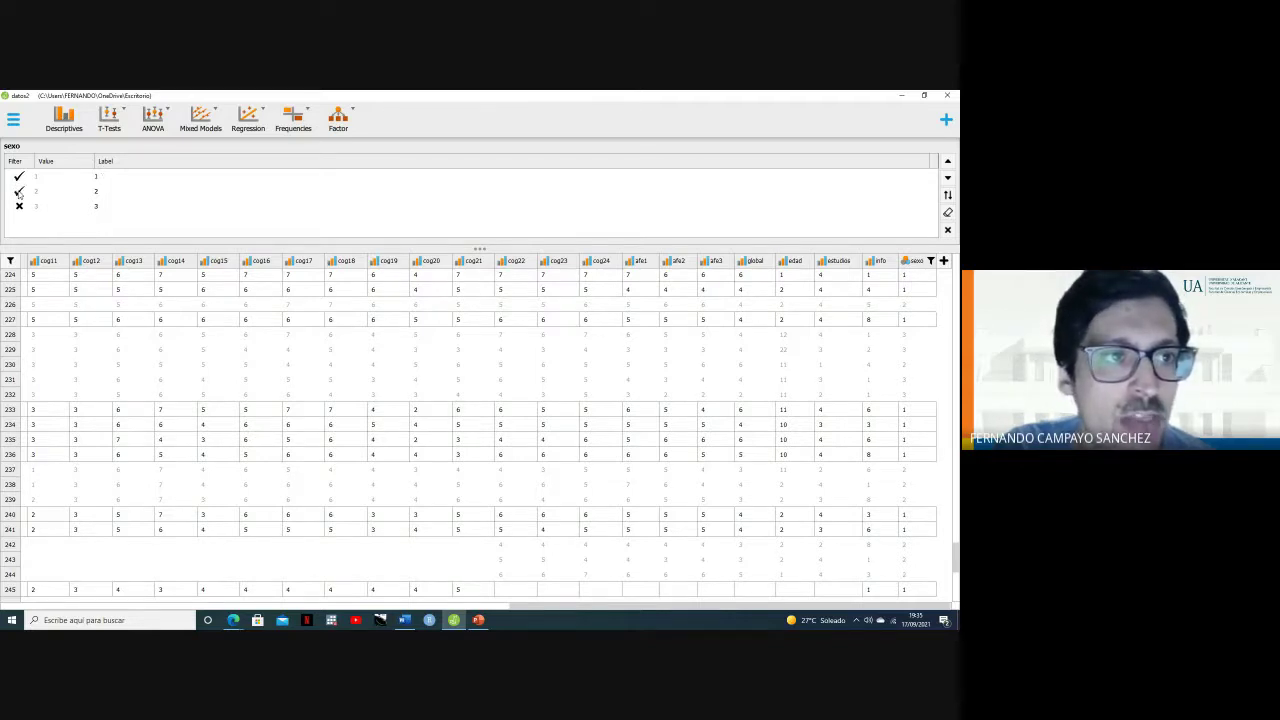
- Filter the data to sexo value 2 only, restore all of its values and close the value label editor
click(18, 177)
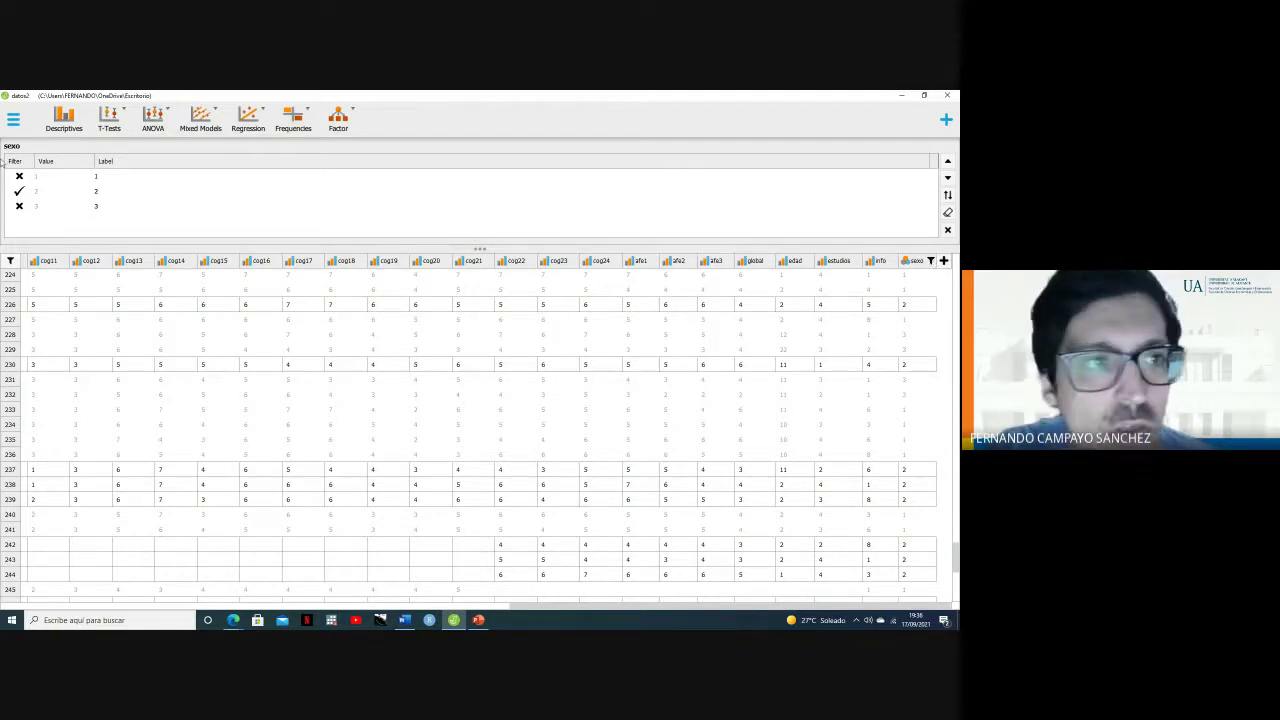
click(19, 177)
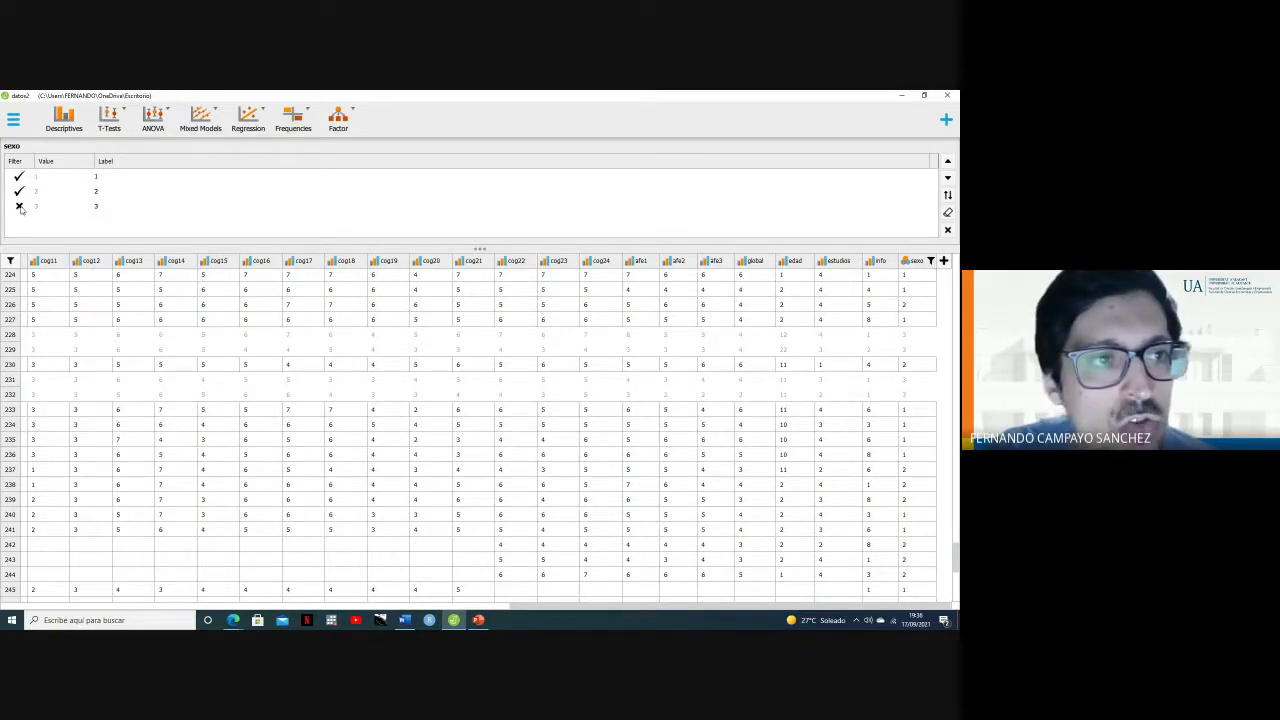
click(19, 206)
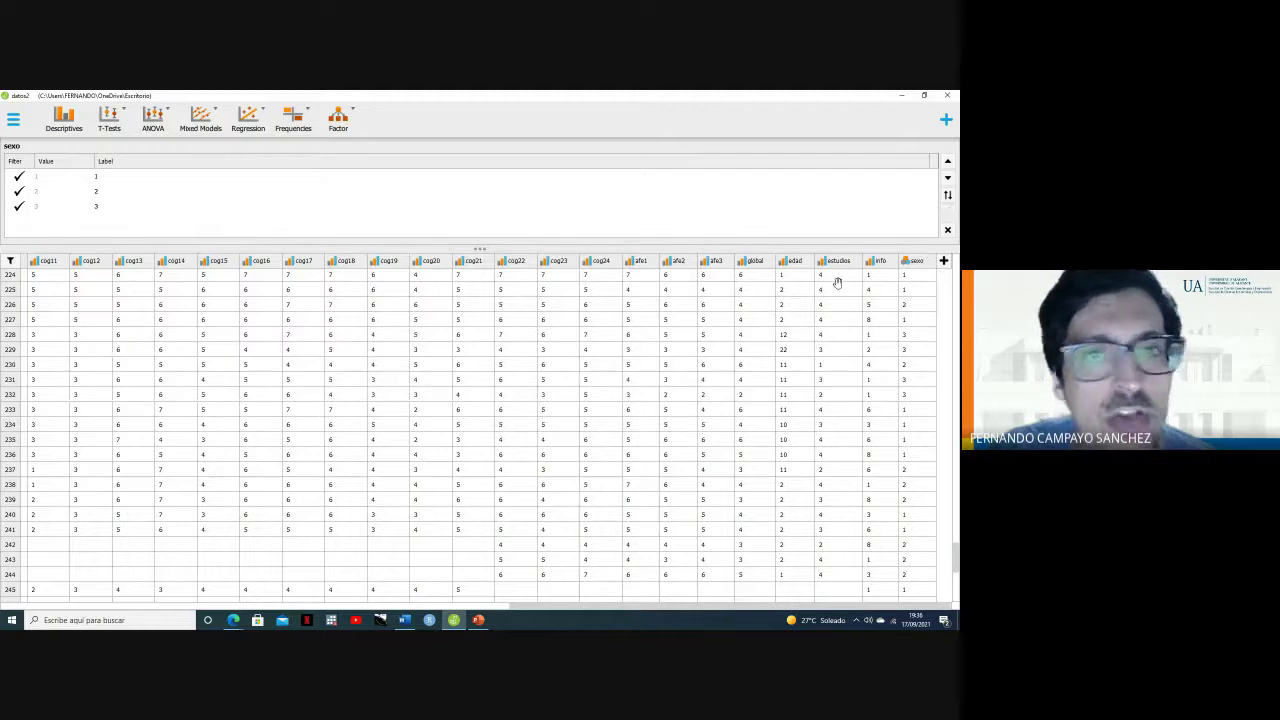
click(948, 231)
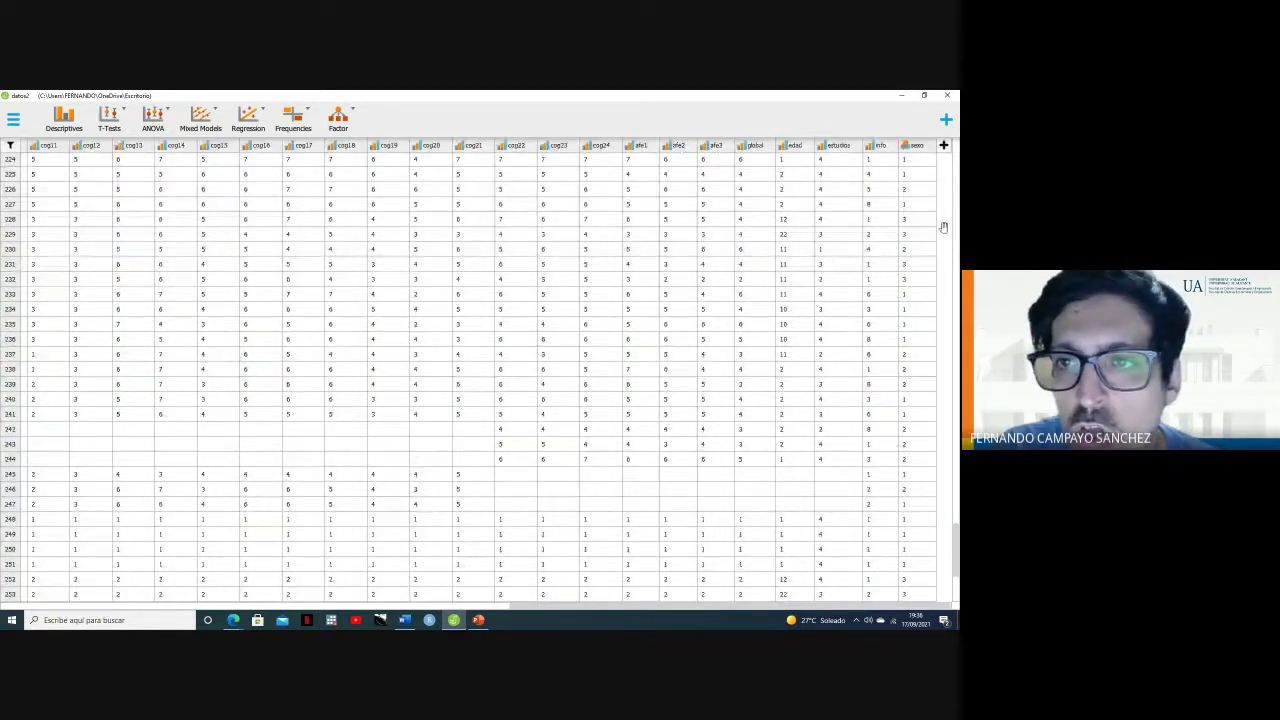
- Change the estudios variable to Nominal and open its value labels
click(821, 150)
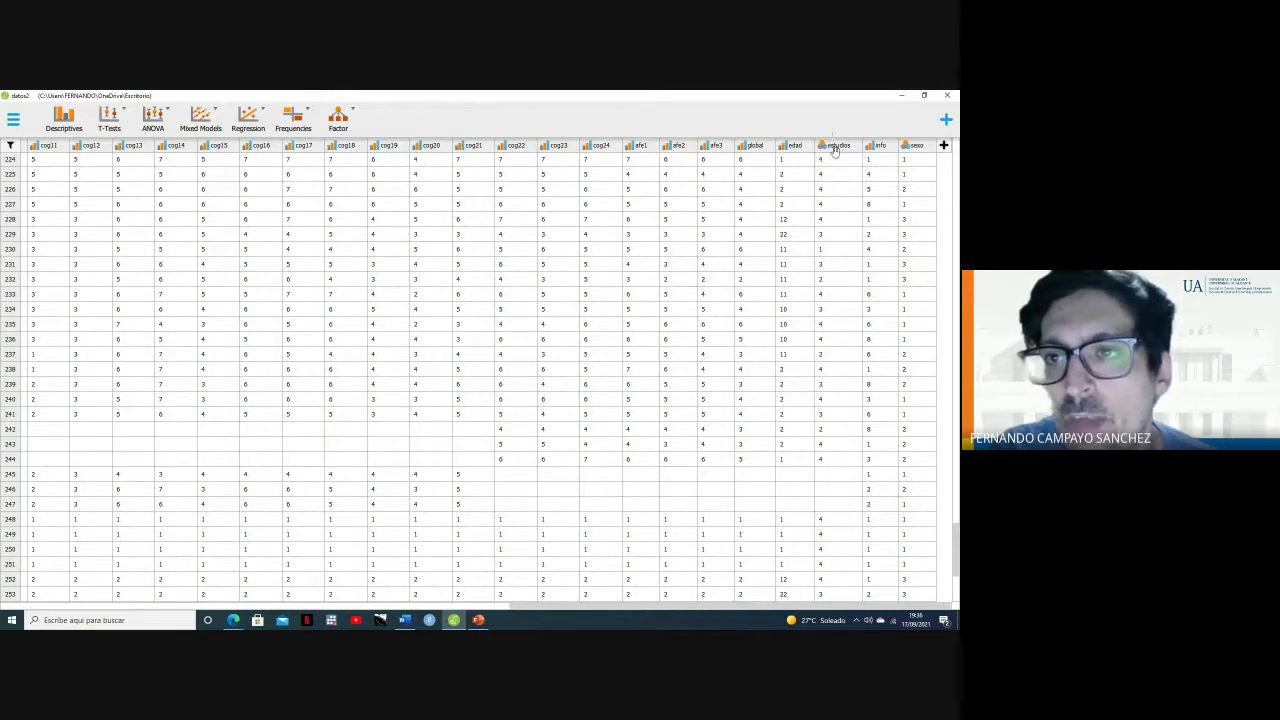
click(839, 181)
double_click(843, 145)
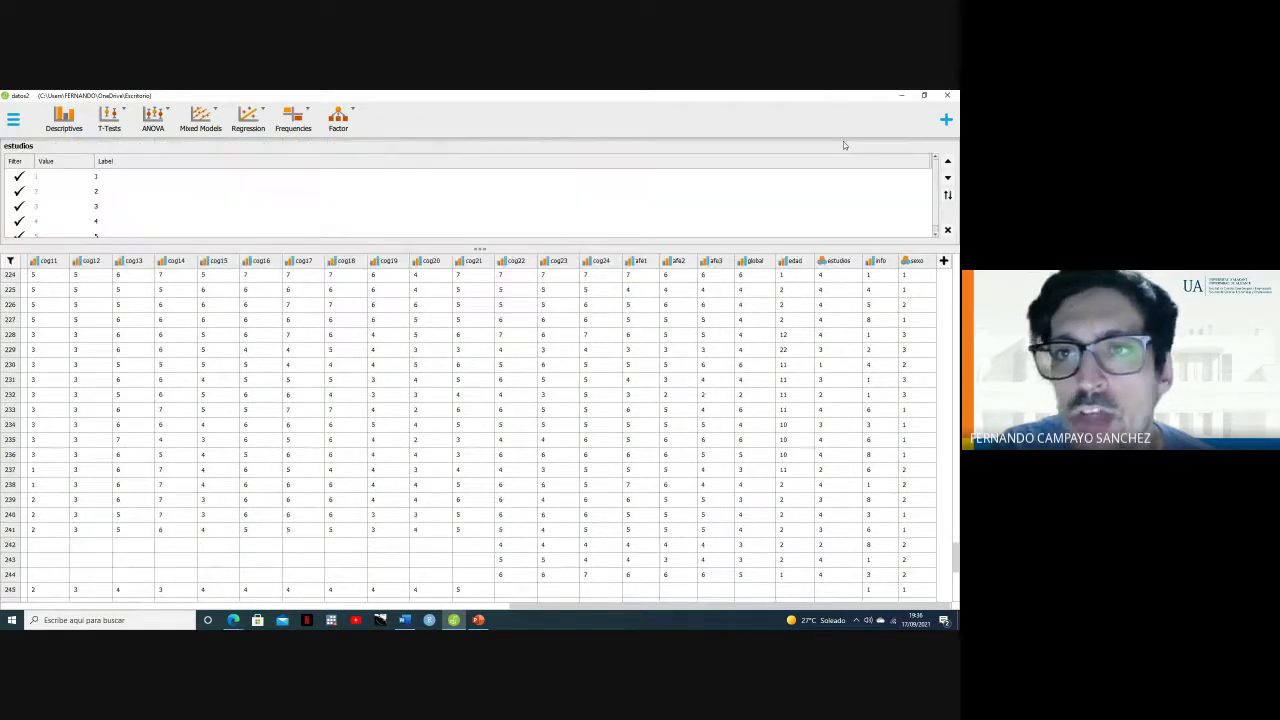
- Exclude estudios values 1 and 2 from the data one at a time, restoring each one again
click(19, 177)
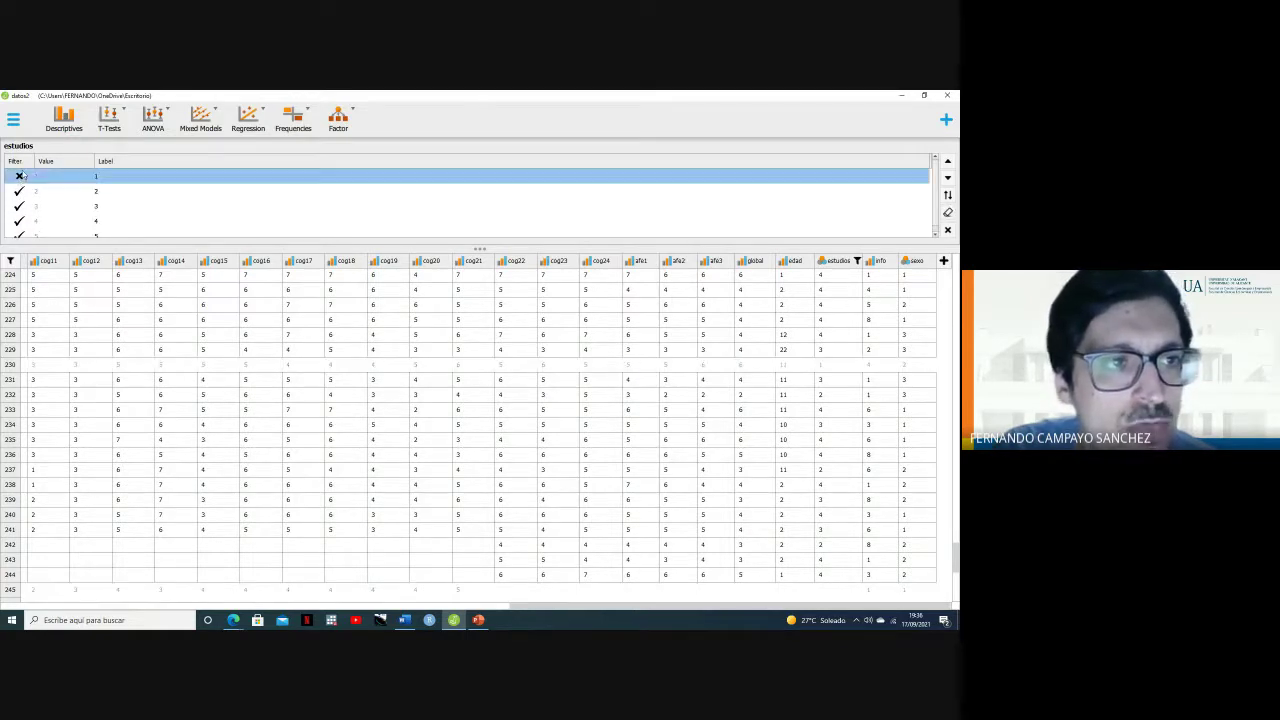
click(19, 177)
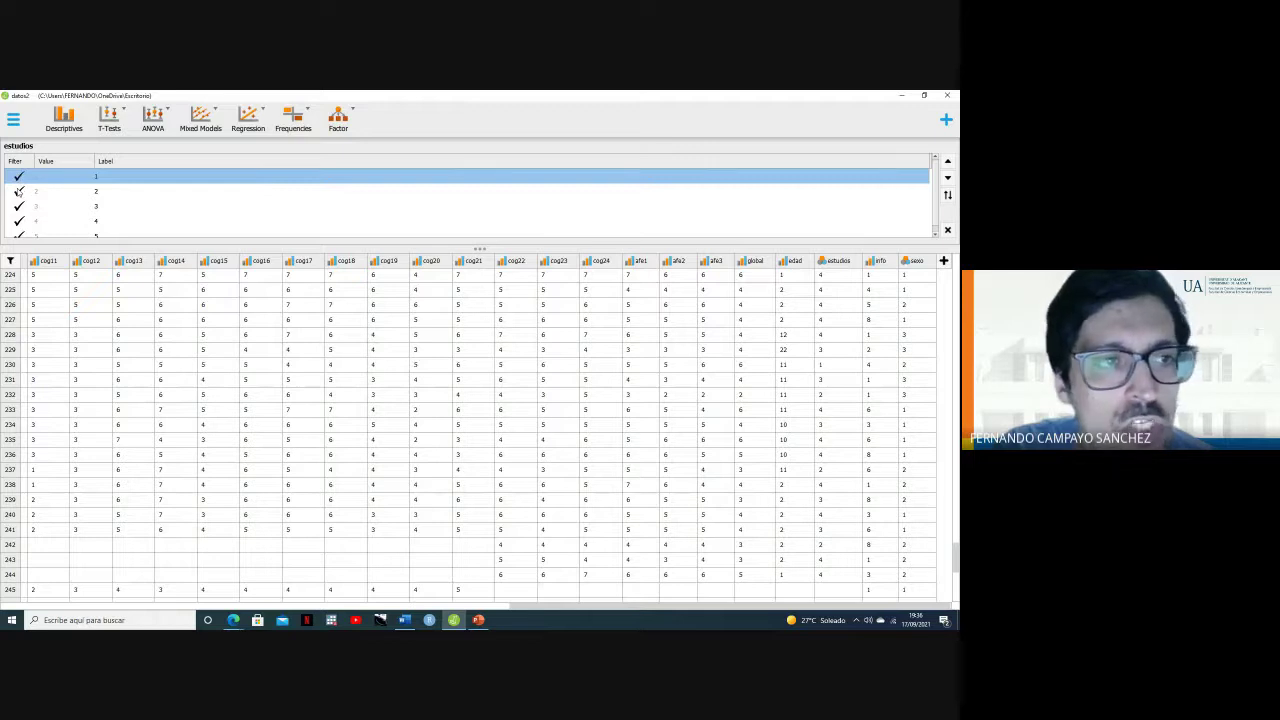
scroll(19, 191, down, 1)
click(19, 186)
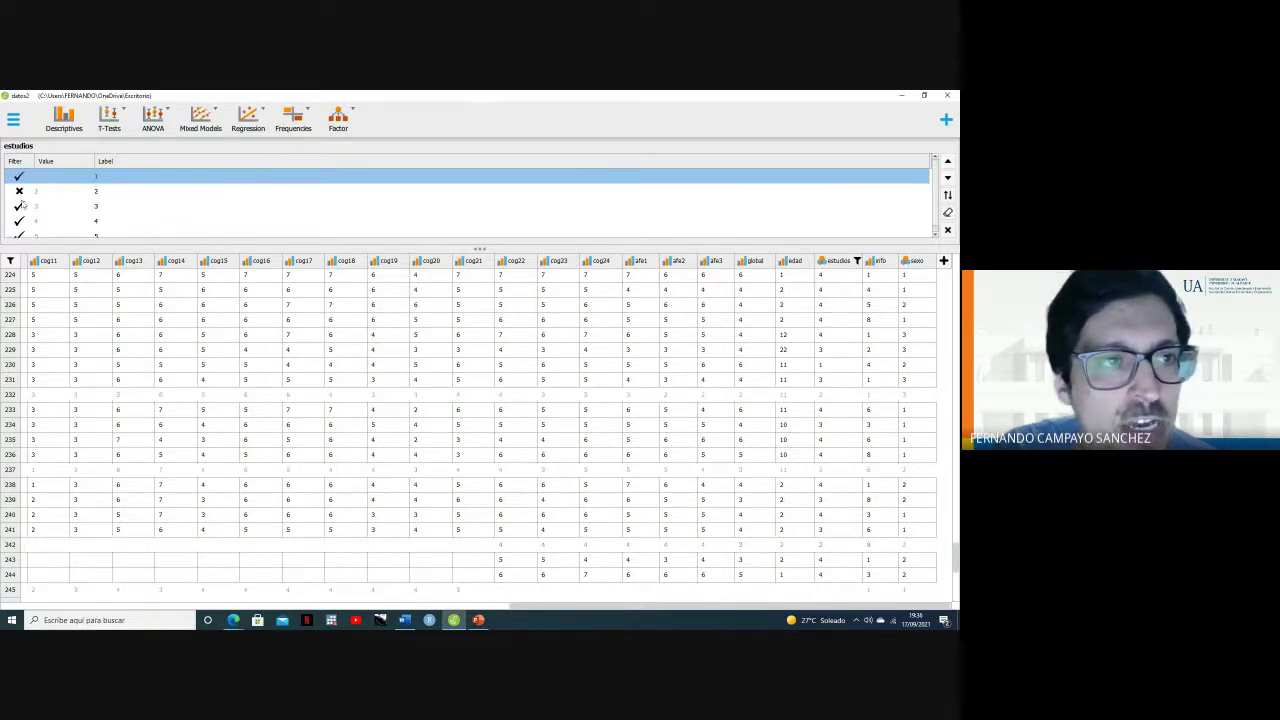
click(19, 191)
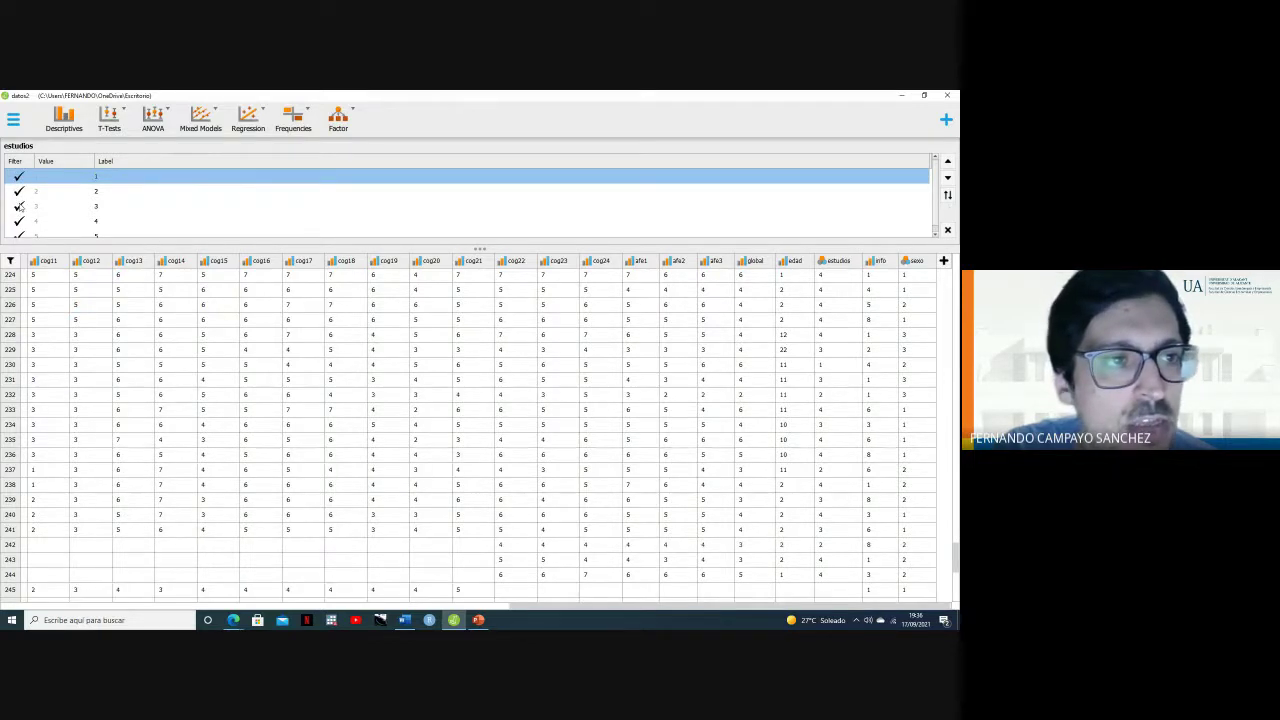
- Exclude estudios values 1, 2, 4 and 5 so only value 3 passes, and clear the filter
click(19, 206)
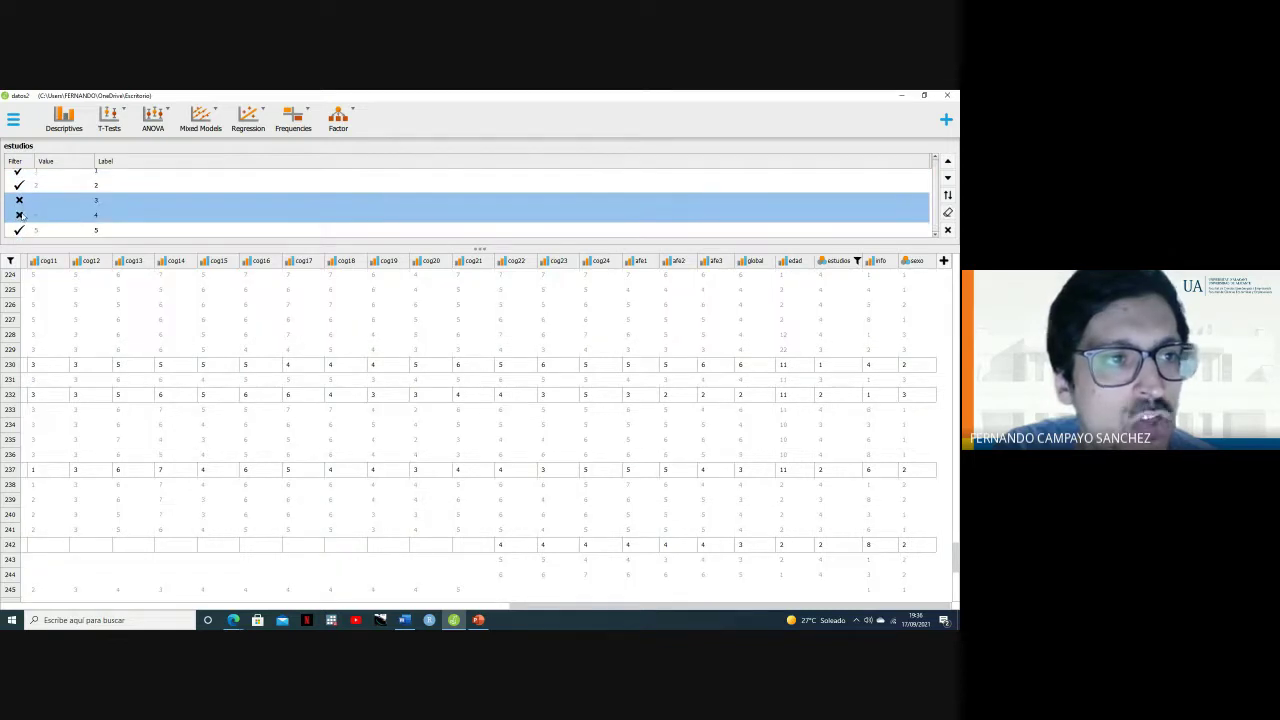
click(19, 229)
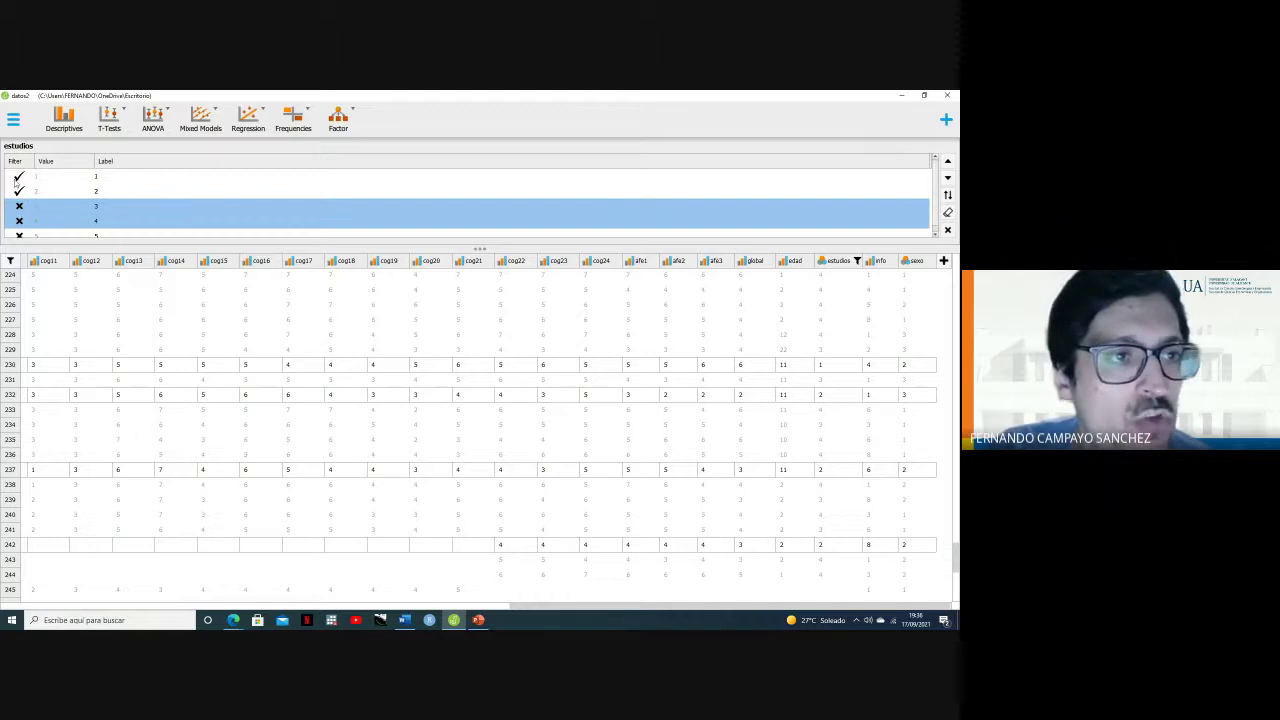
click(18, 177)
click(19, 206)
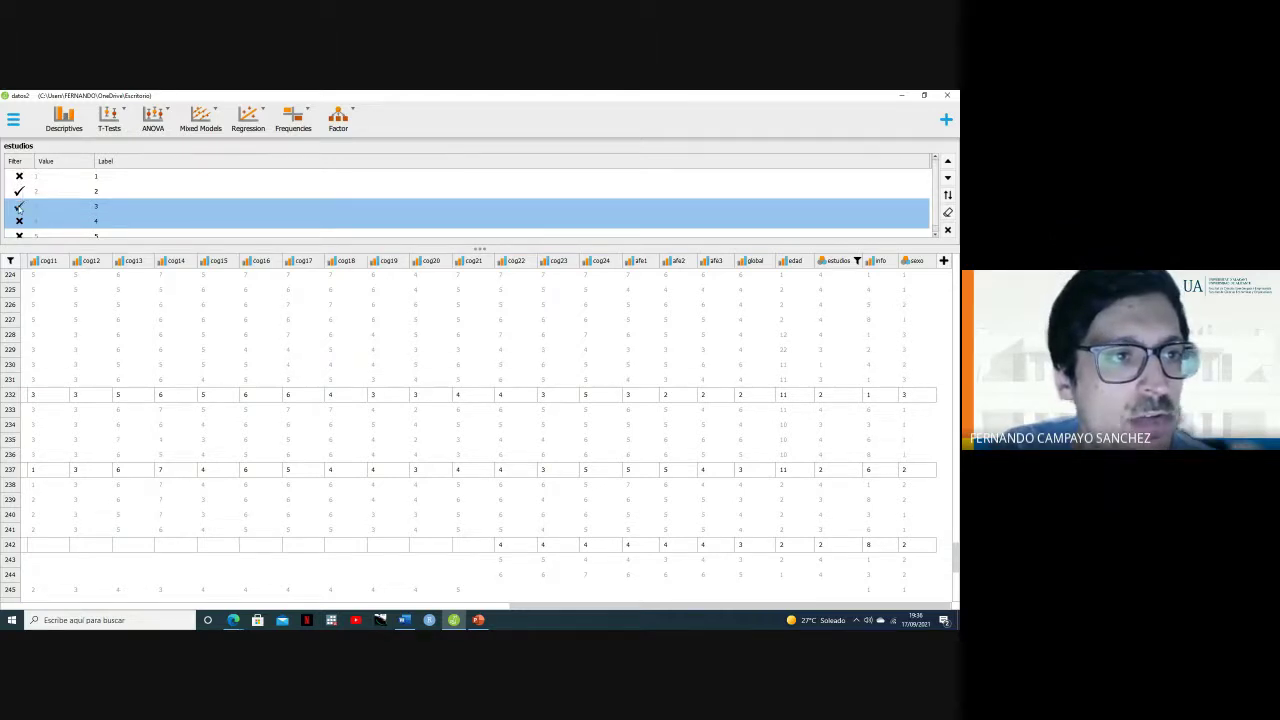
click(19, 191)
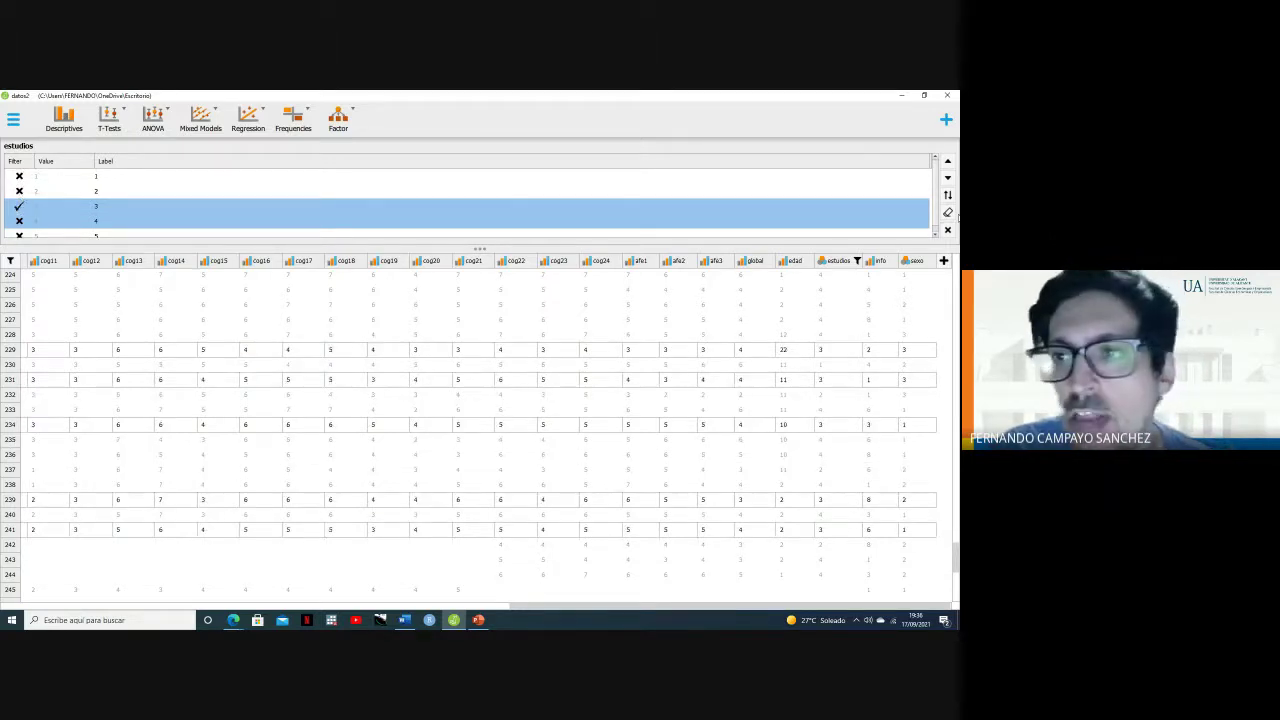
click(949, 214)
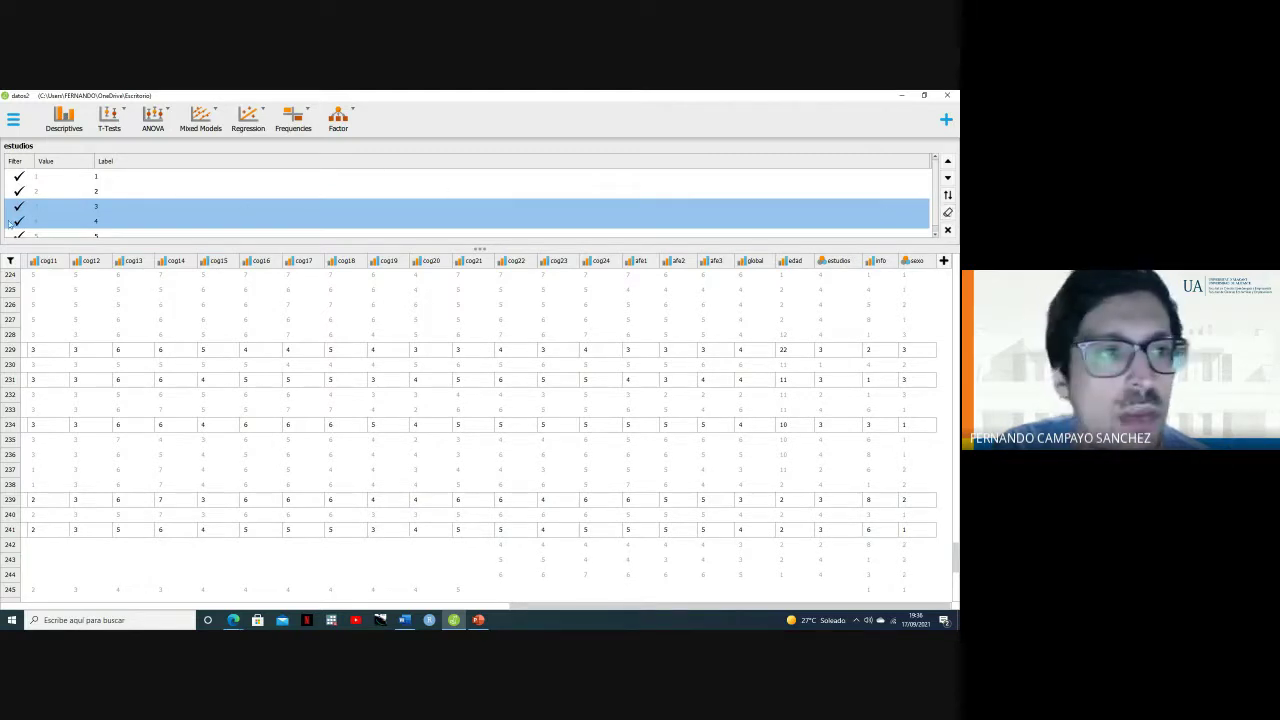
- Exclude estudios values 1, 2 and 3, clear the filter and close the value label editor
click(19, 177)
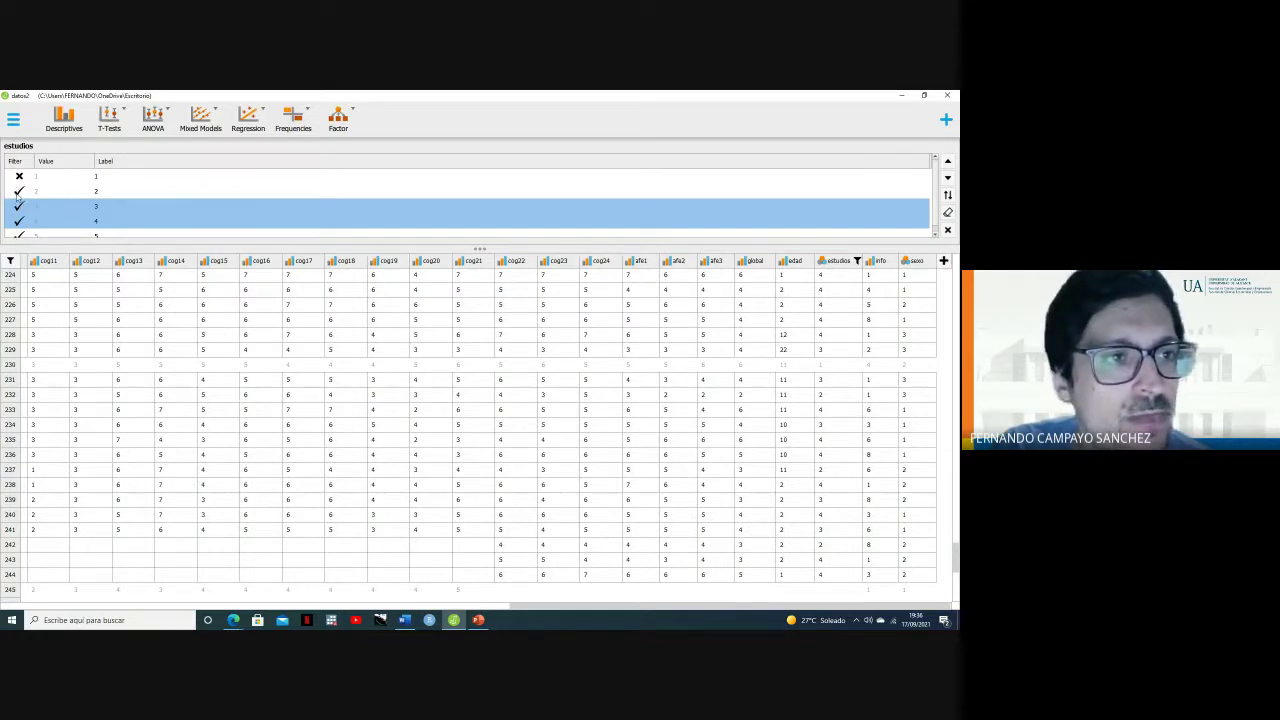
click(19, 191)
click(19, 206)
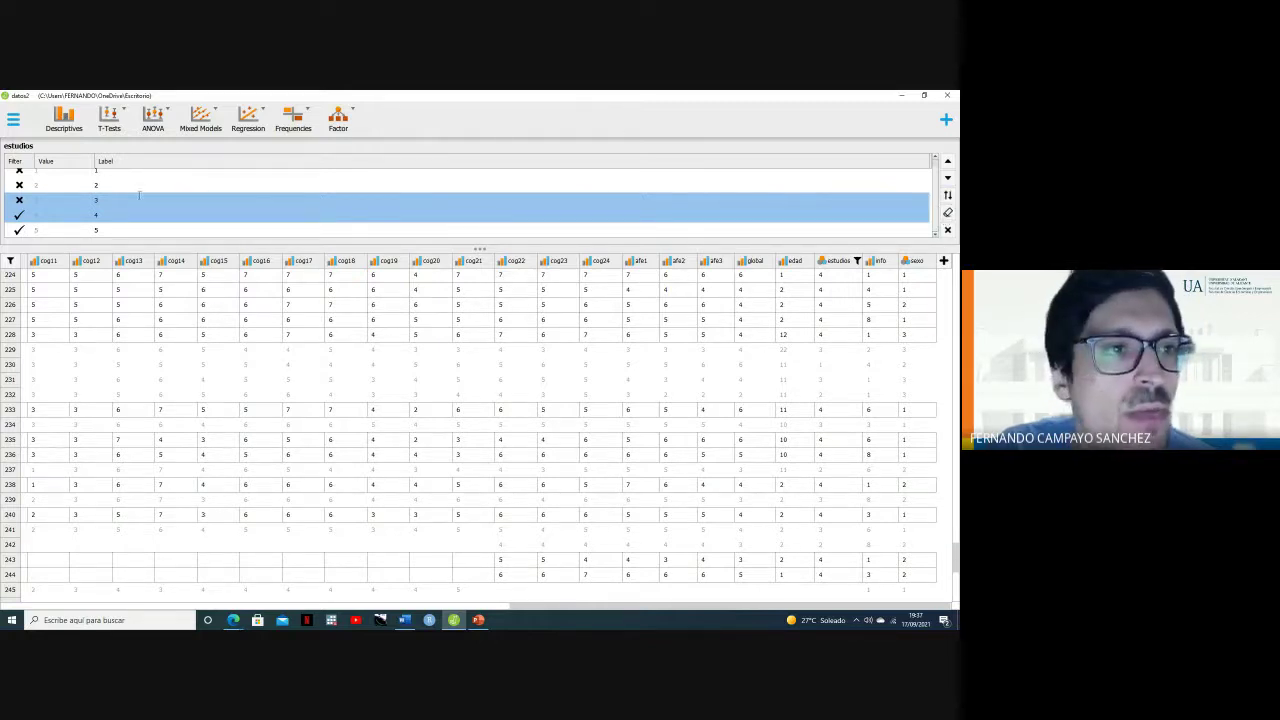
click(948, 212)
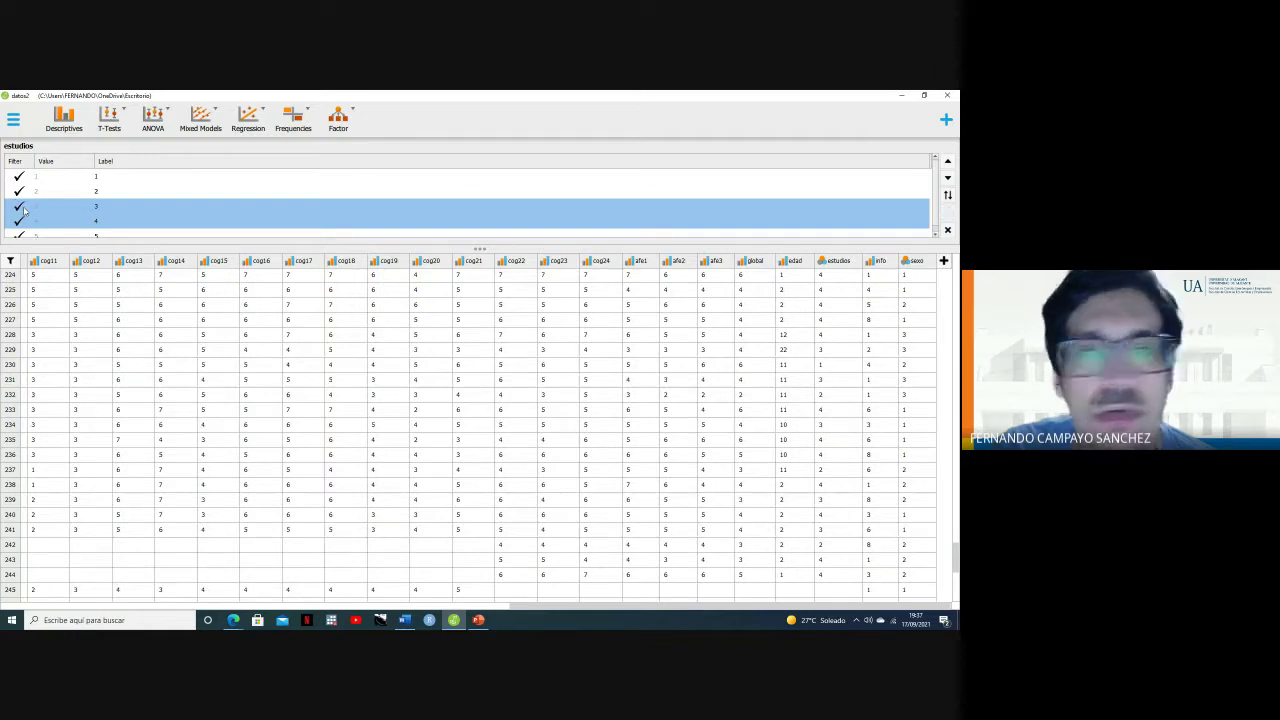
click(949, 232)
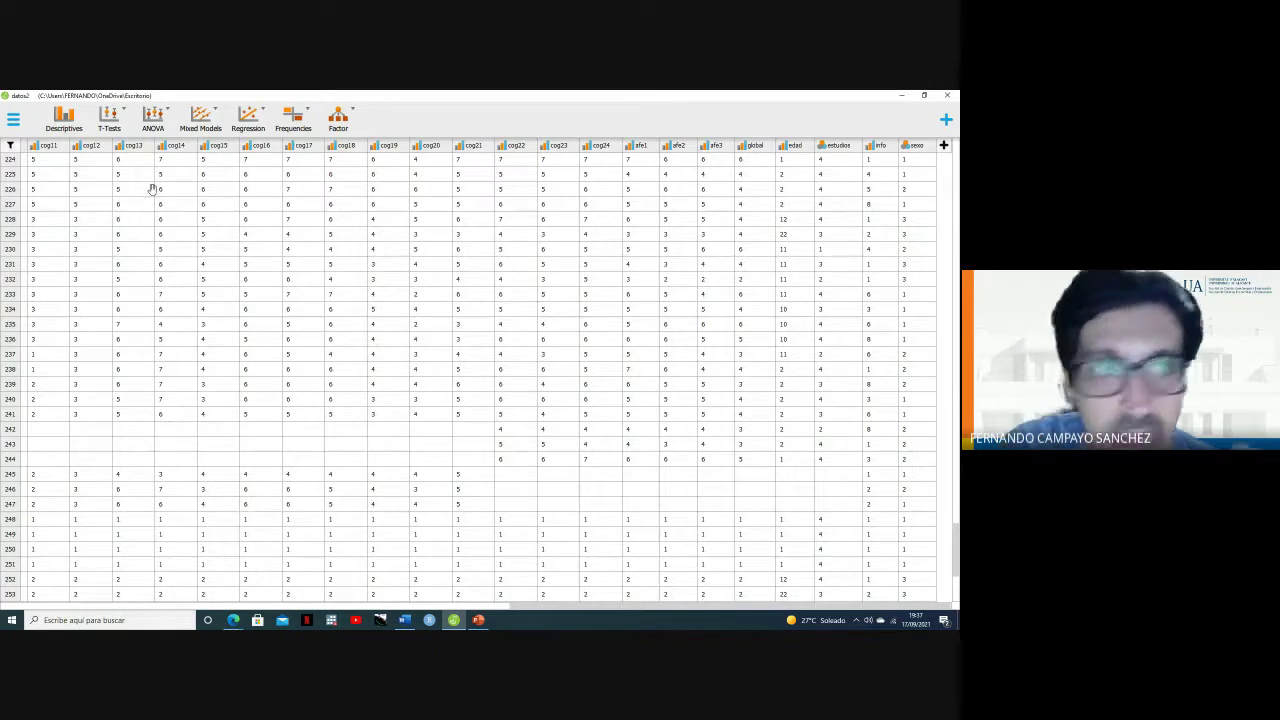
- Build and apply the data filter condition sexo = 1, and reapply it with the value changed to 2
click(10, 147)
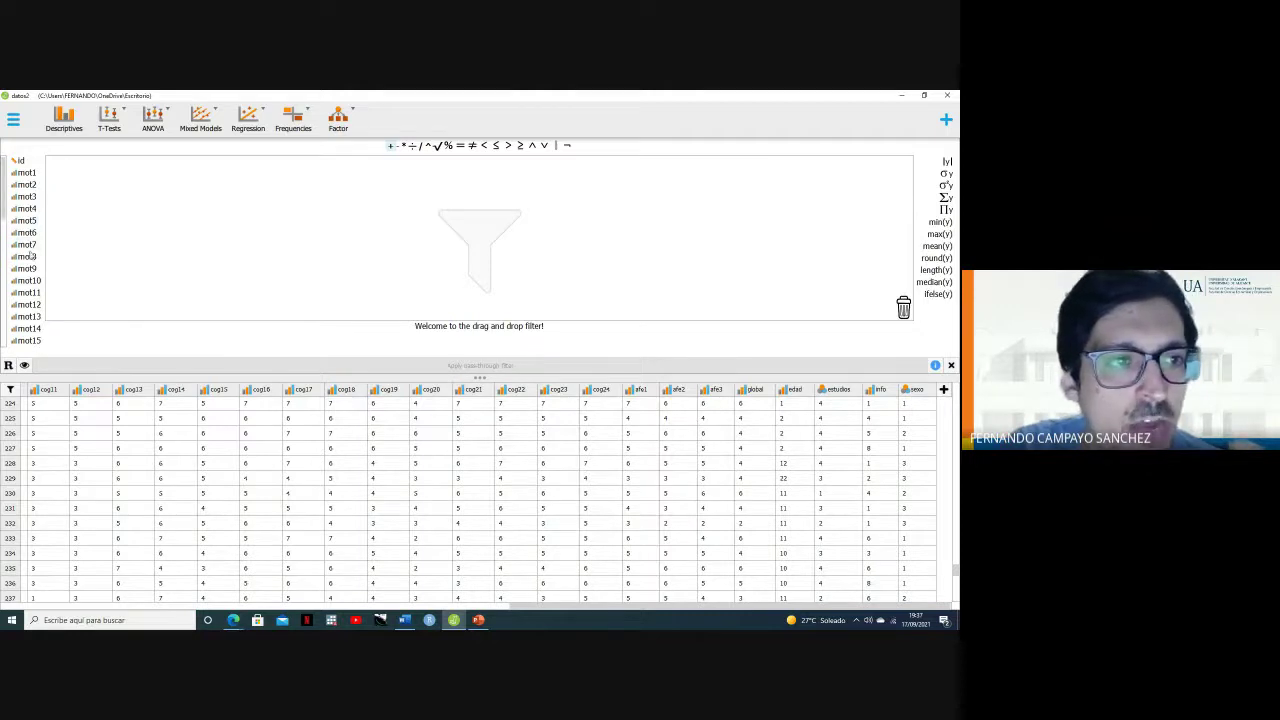
scroll(30, 258, down, 3)
scroll(30, 262, down, 6)
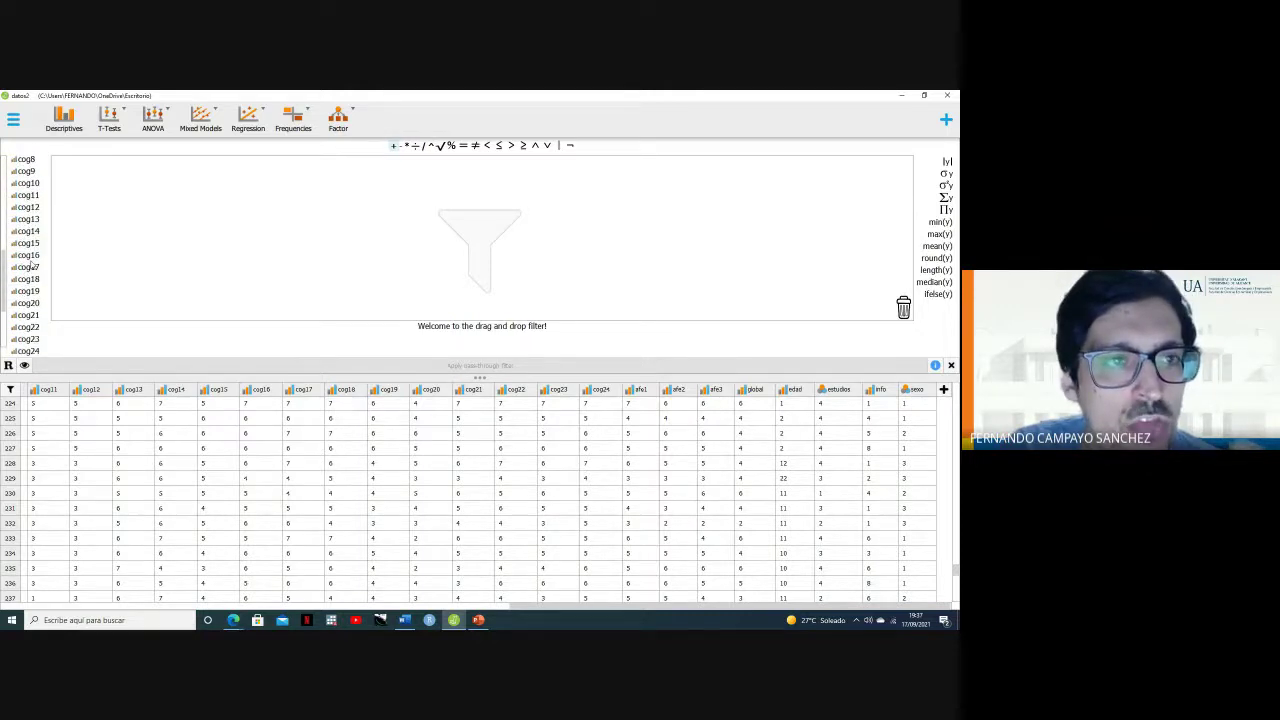
scroll(31, 265, down, 1)
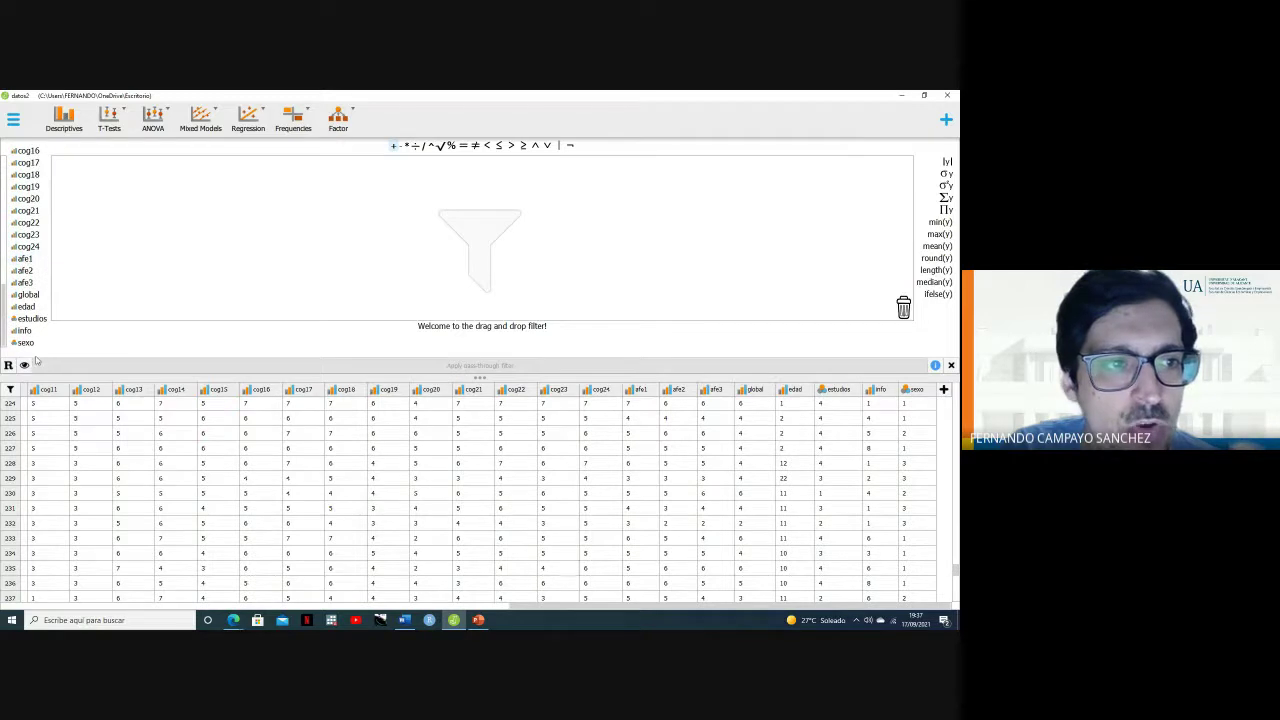
drag(29, 347, 277, 209)
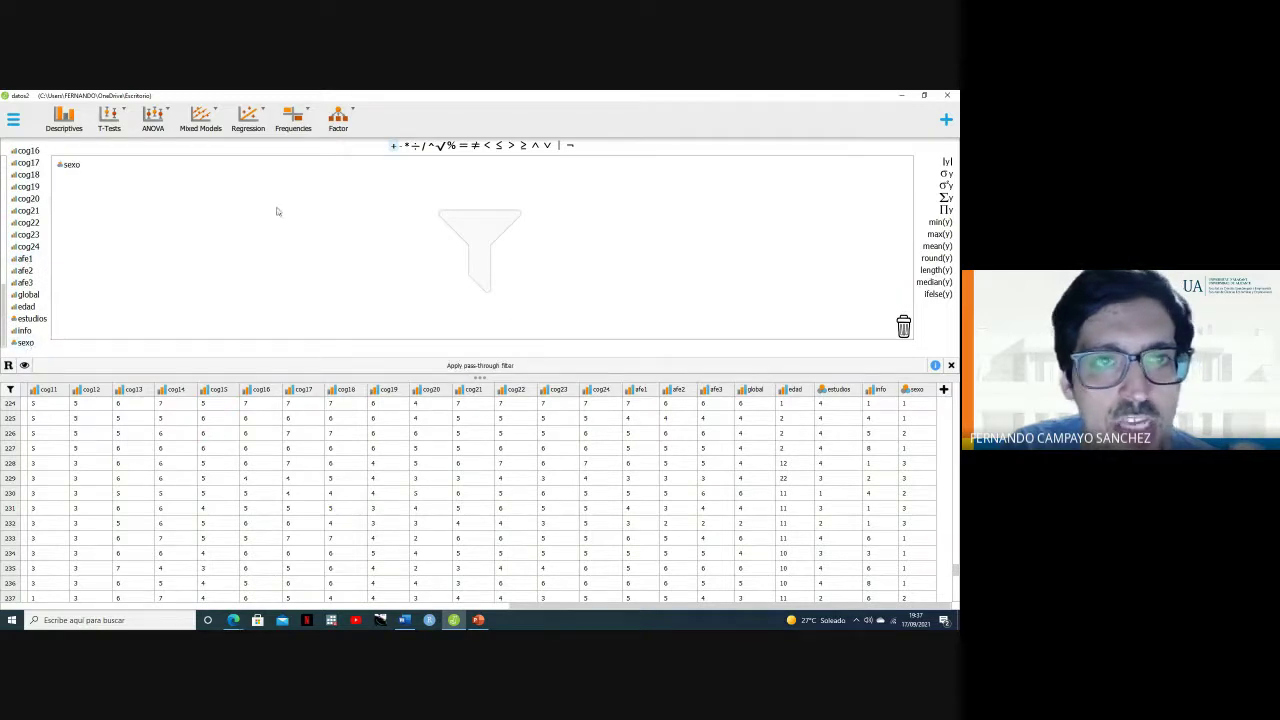
click(462, 148)
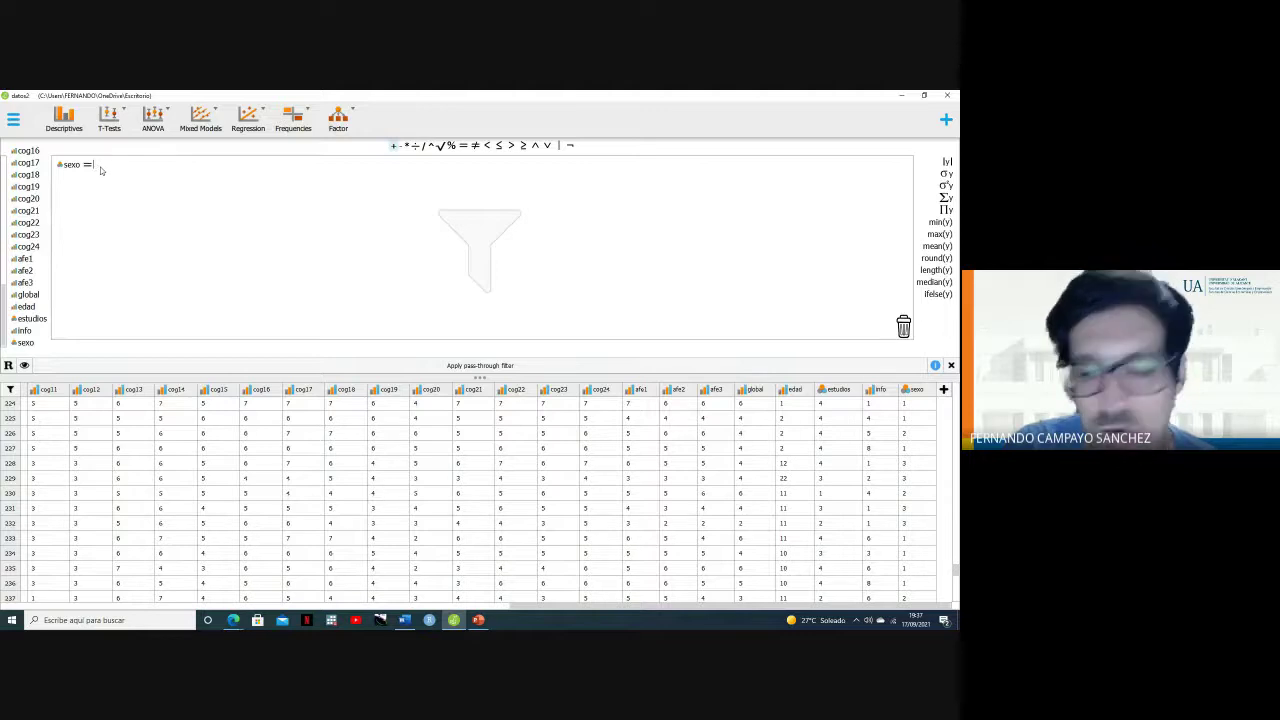
click(486, 366)
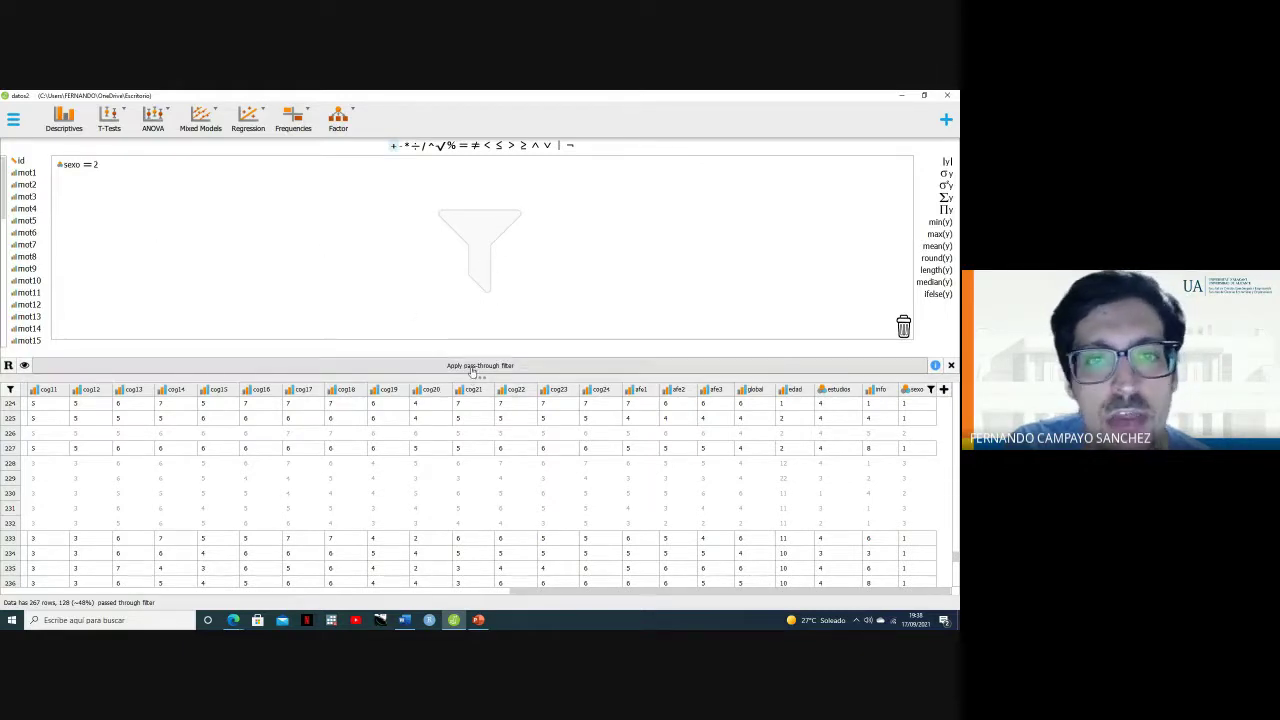
click(472, 369)
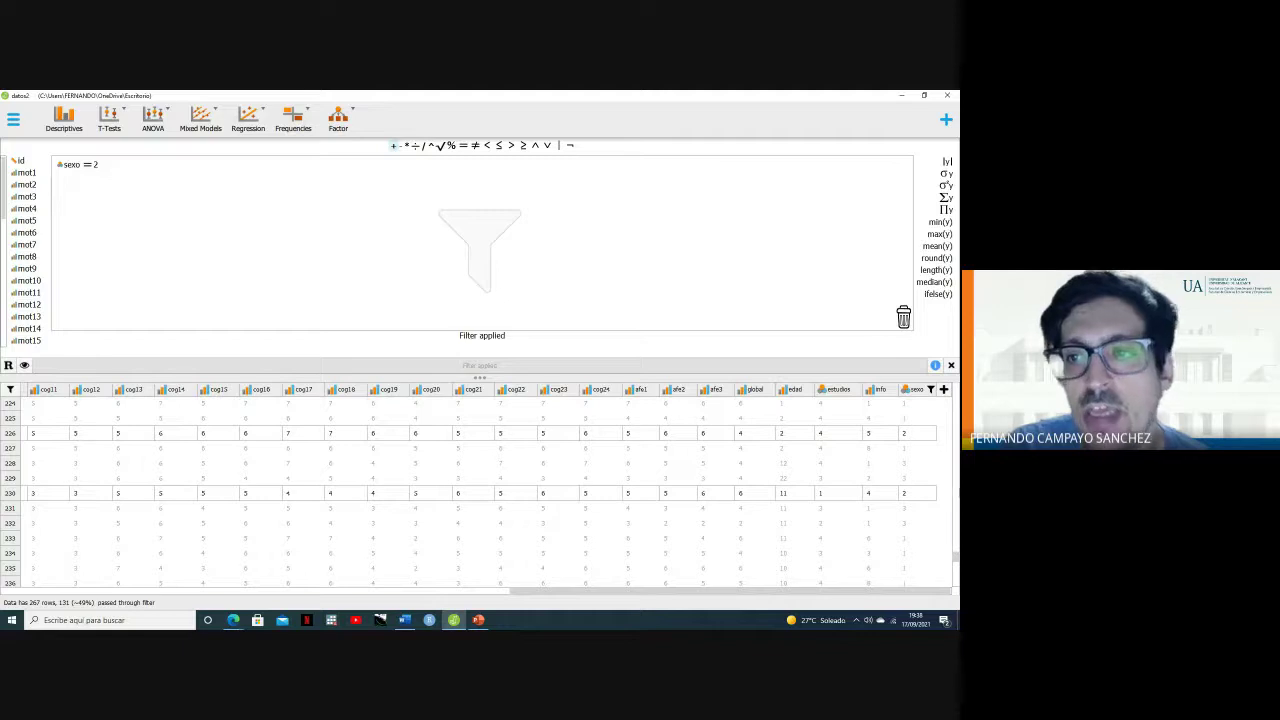